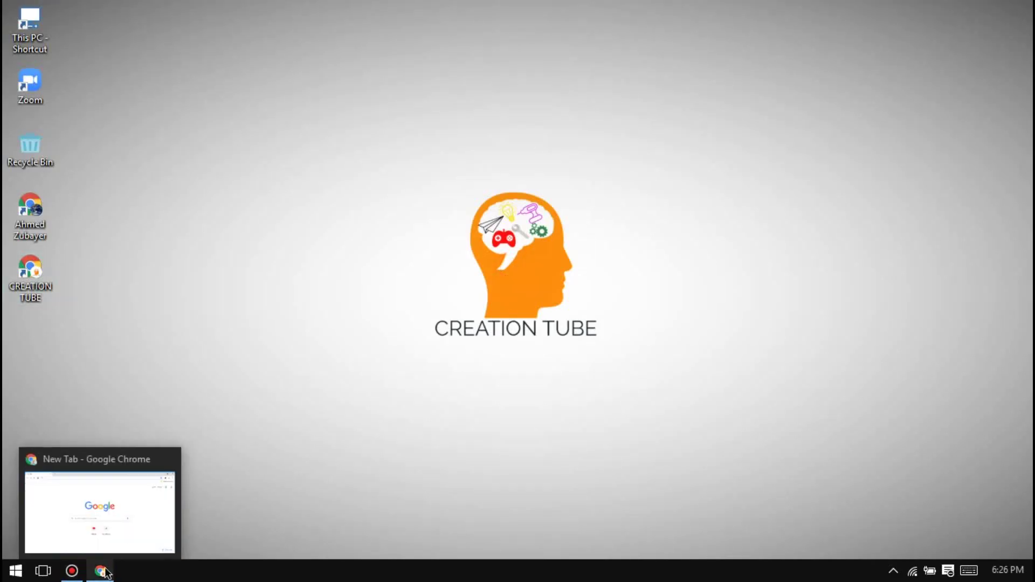
Bring Chrome back up and load the Zoom free sign-up page at zoom.us/freesignup
click(120, 527)
click(318, 40)
text(z)
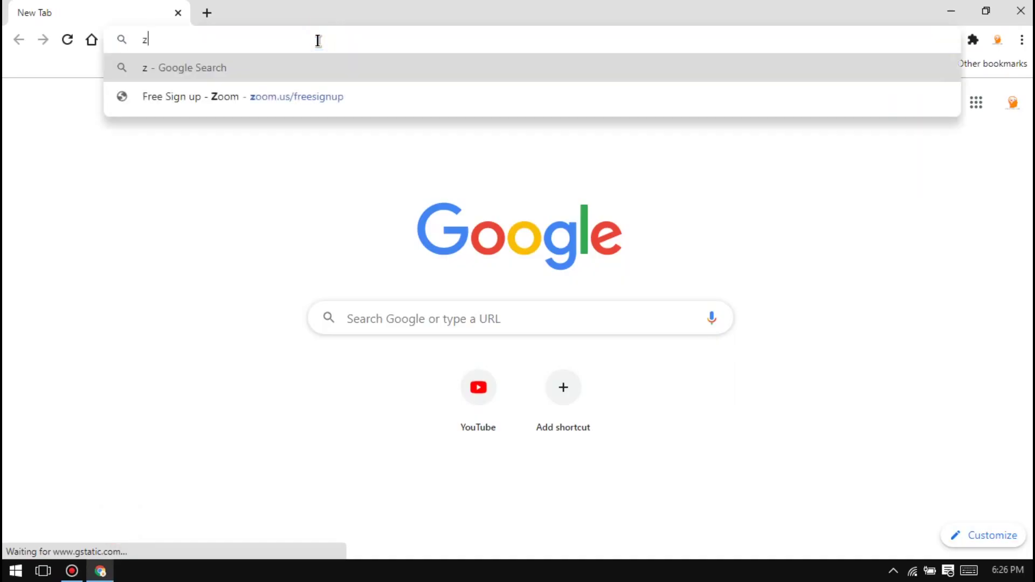
text(oom.us)
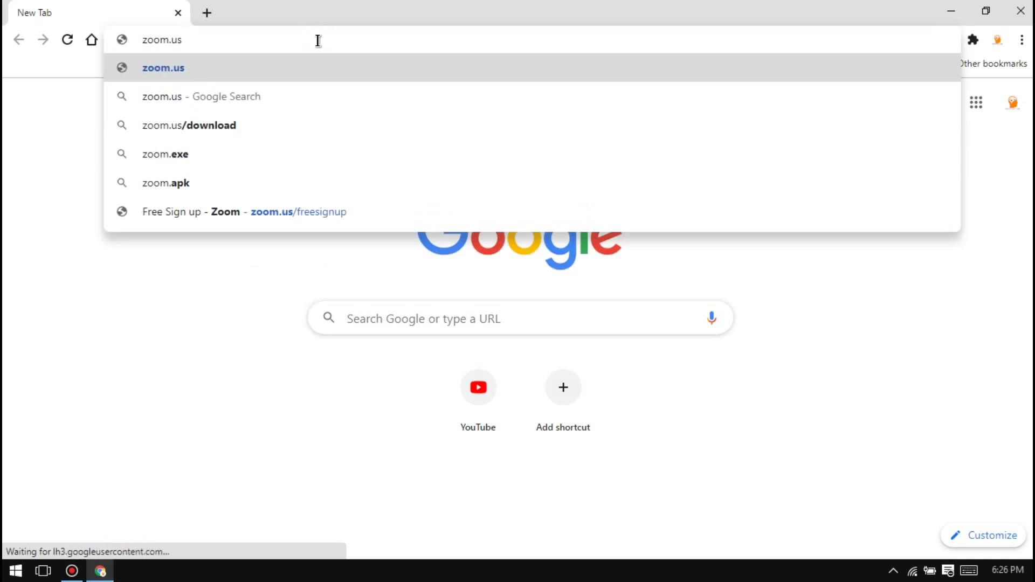
text(/f)
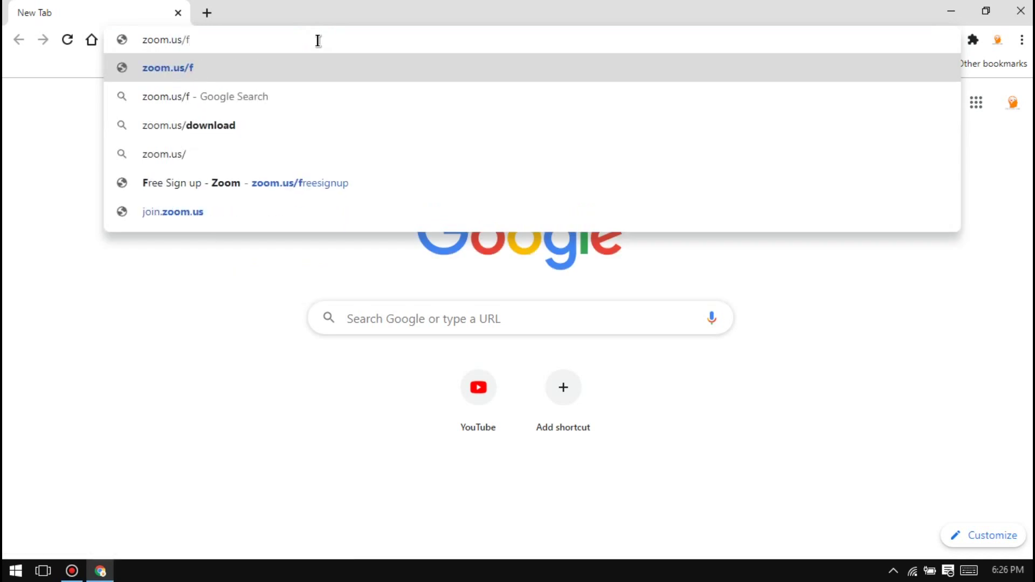
text(reesign)
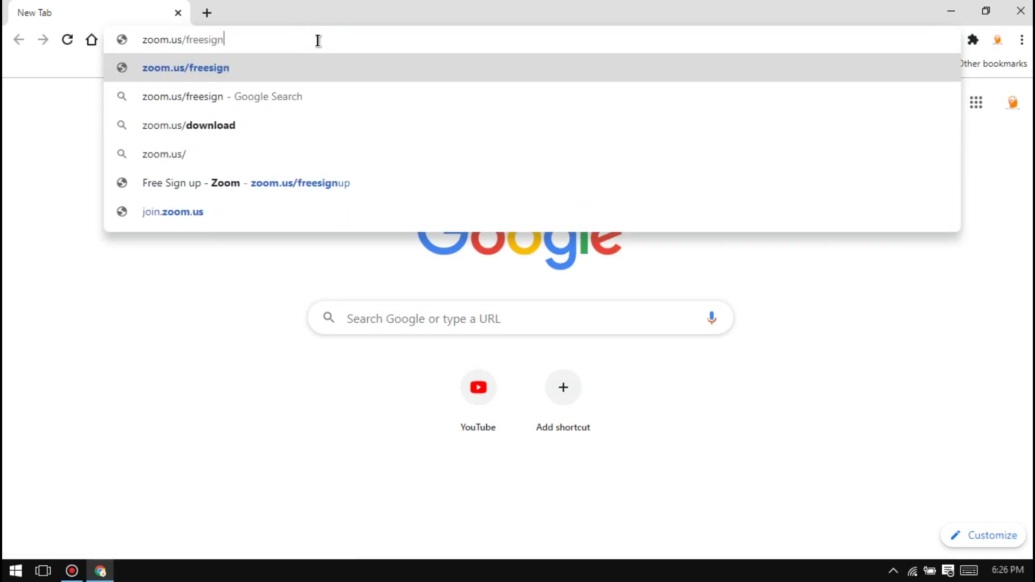
text(up)
key(Return)
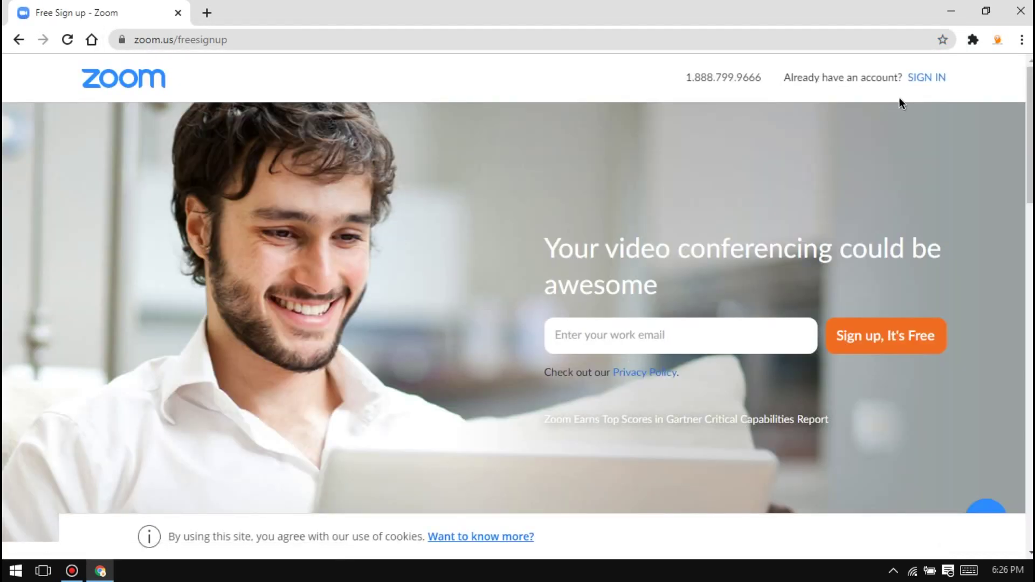
click(1018, 41)
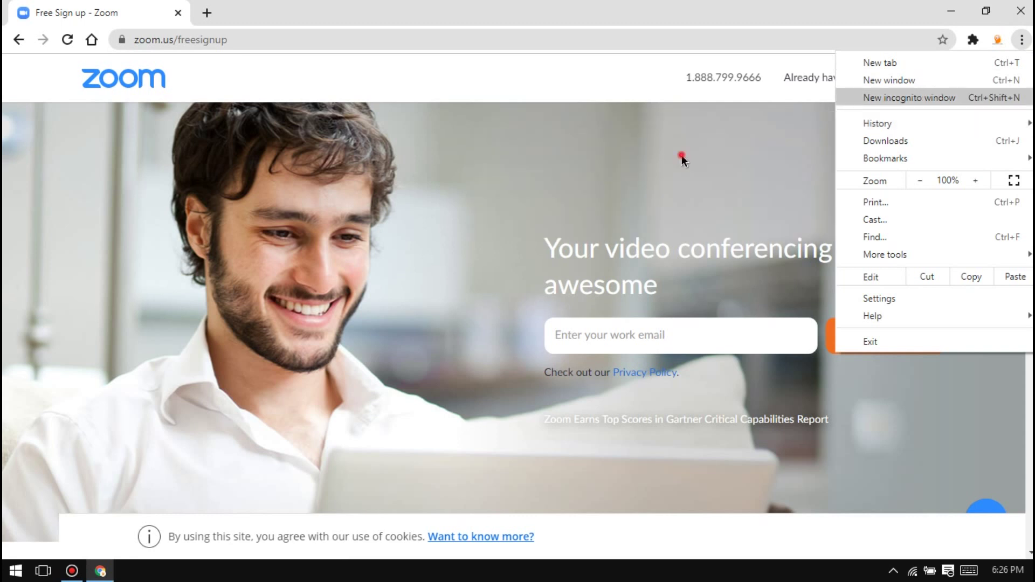
Load temp-mail.org in a new incognito window to get a disposable address
key(ctrl+shift+n)
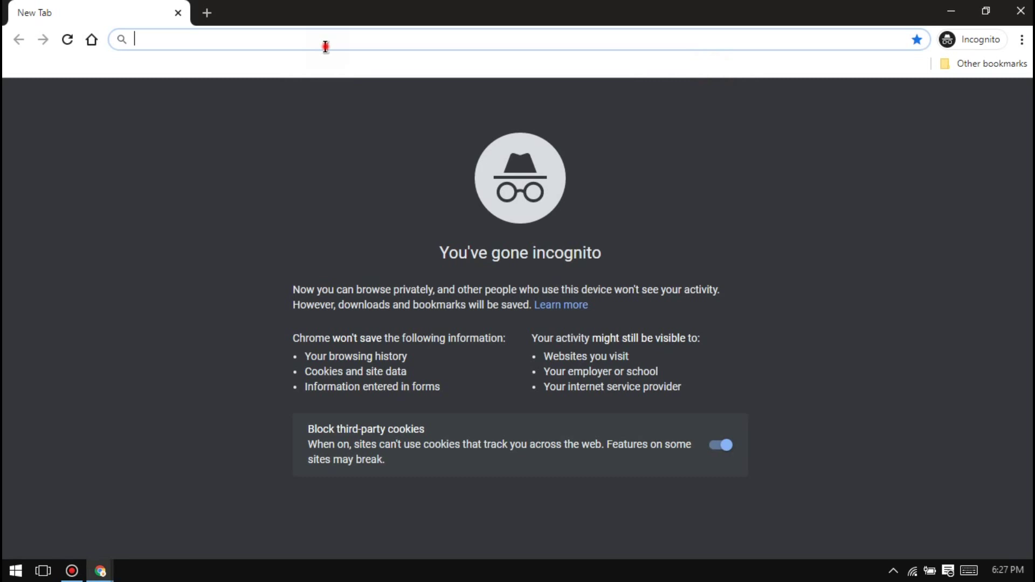
text(temp-mail.org)
key(Return)
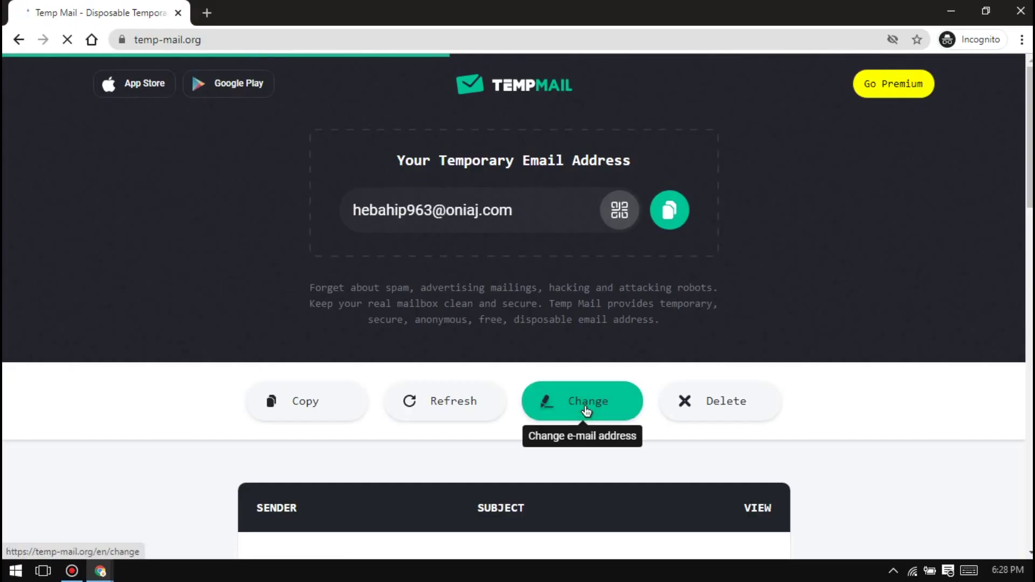
click(587, 411)
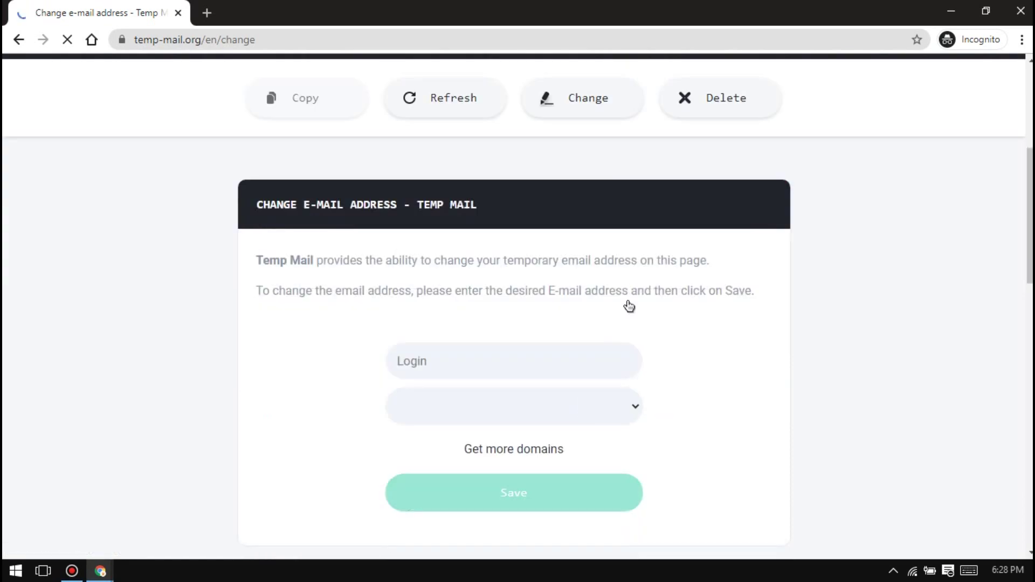
click(579, 358)
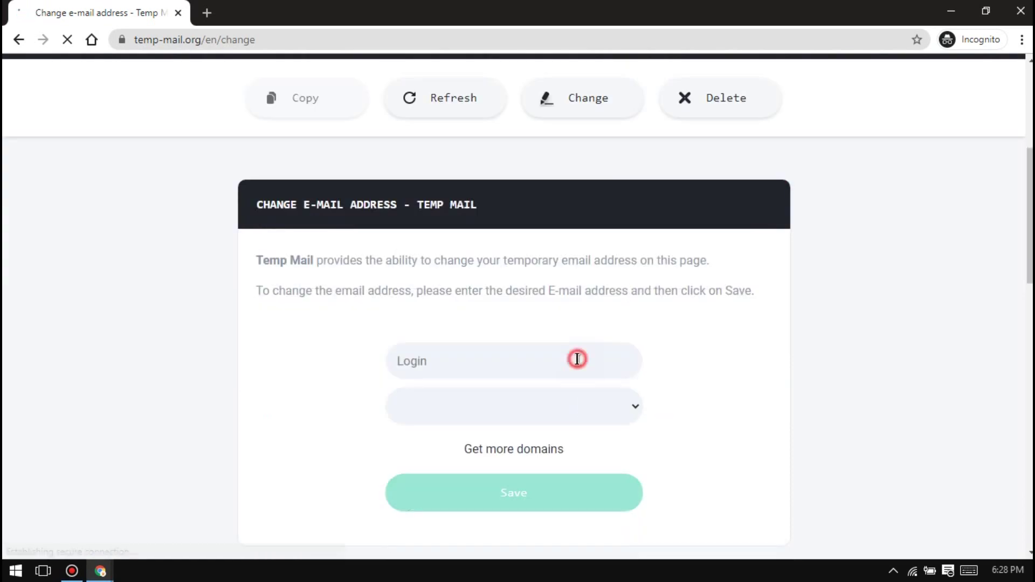
text(zubayer)
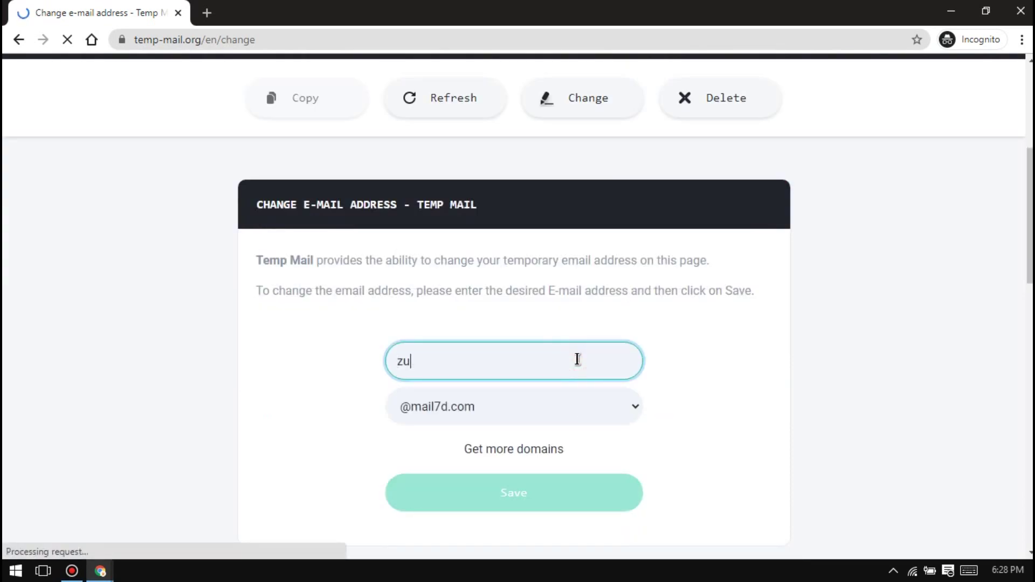
text(2003)
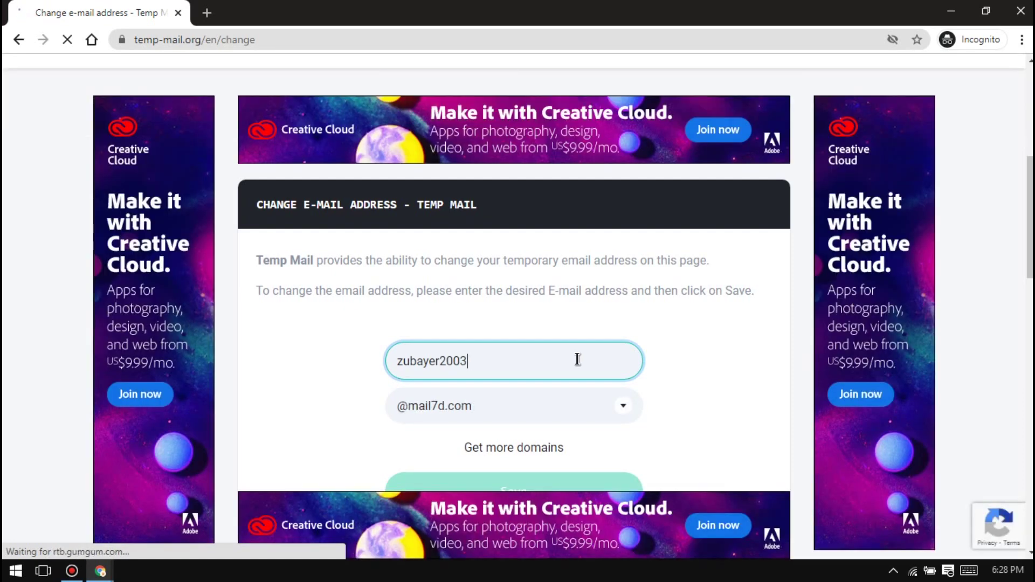
scroll(577, 360, down, 3)
click(522, 342)
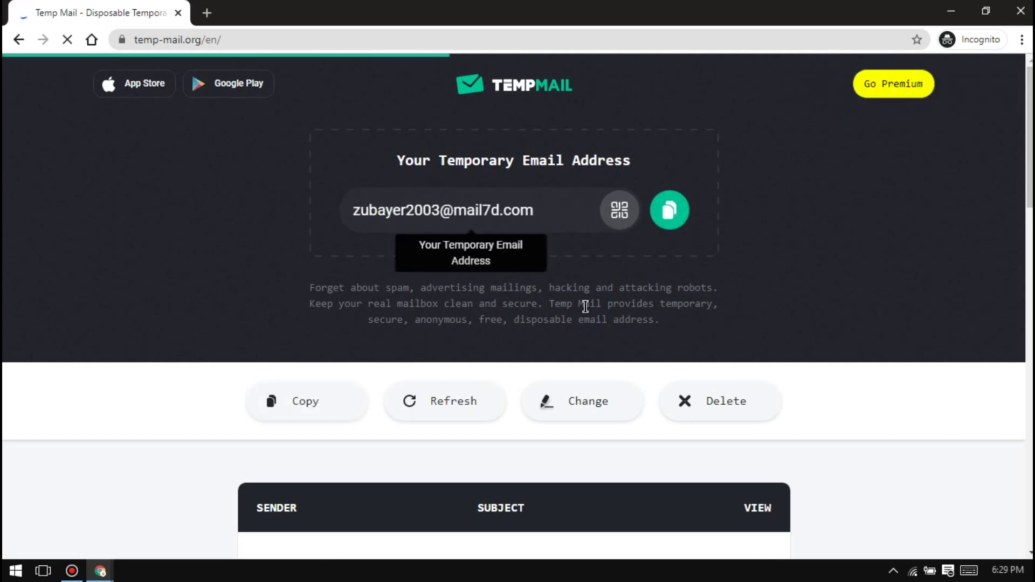
Copy the new temporary email address to the clipboard
scroll(620, 291, down, 2)
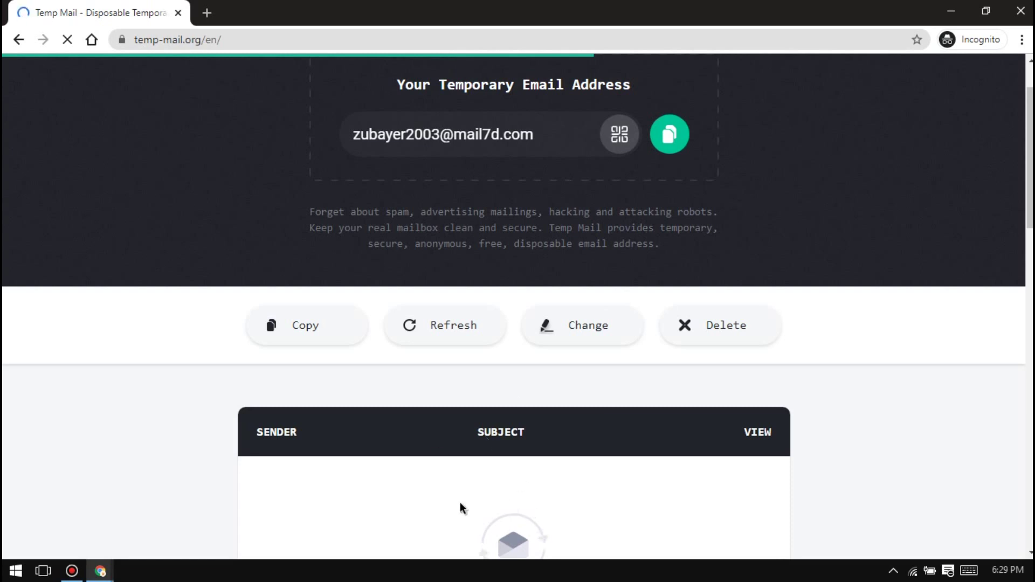
scroll(461, 503, up, 2)
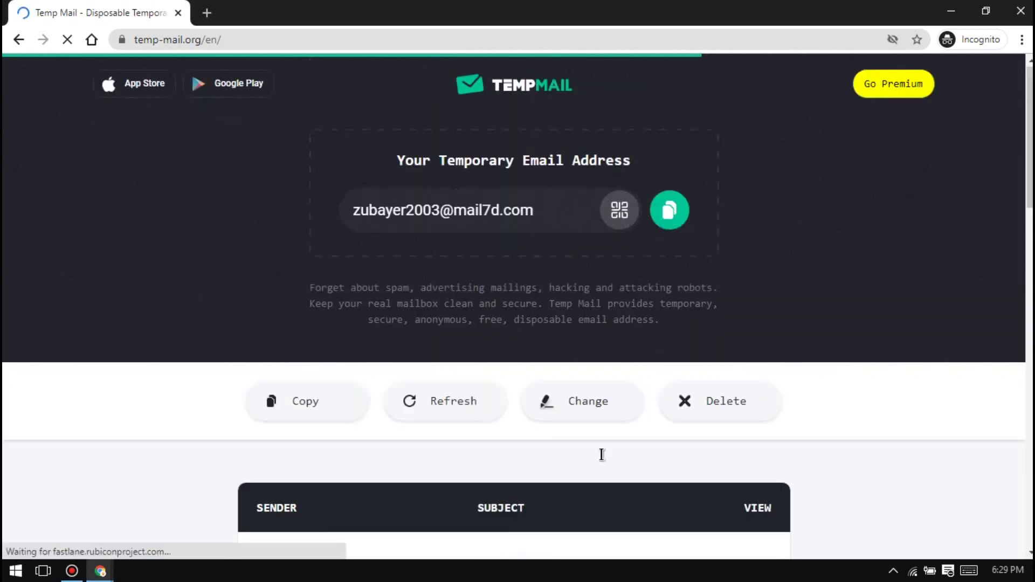
click(673, 211)
click(672, 213)
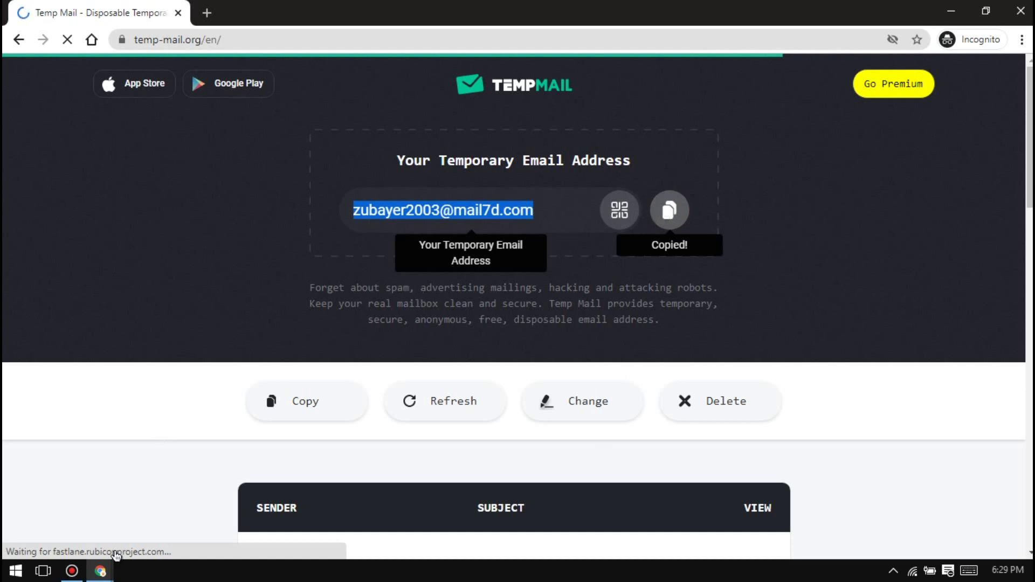
mouse_move(106, 575)
click(83, 513)
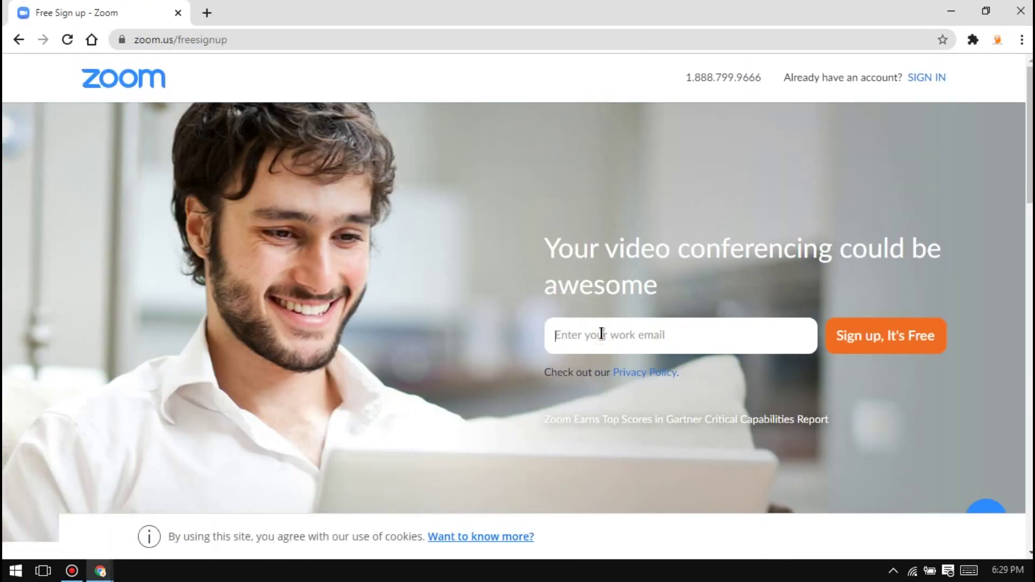
key(ctrl+v)
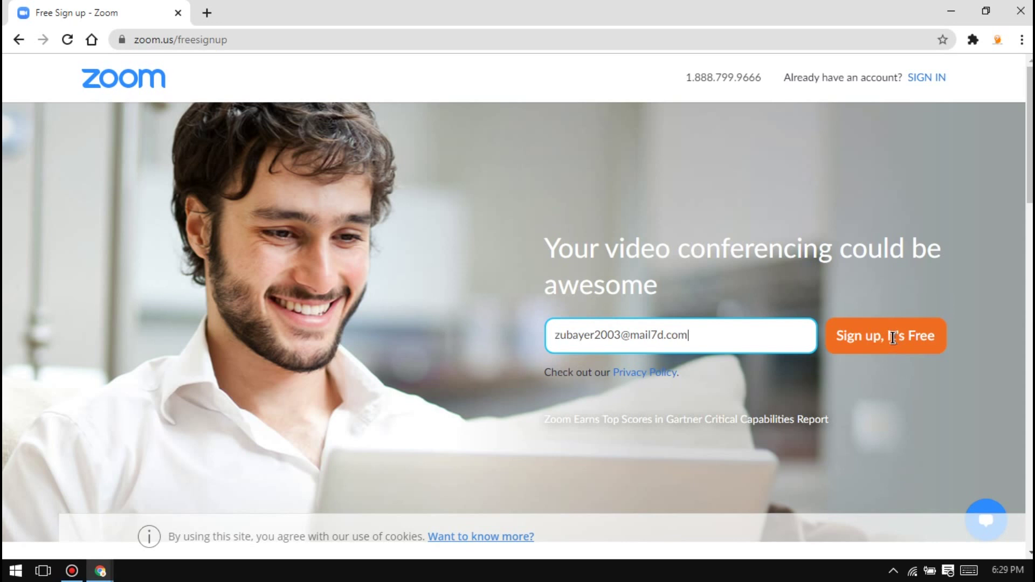
click(887, 342)
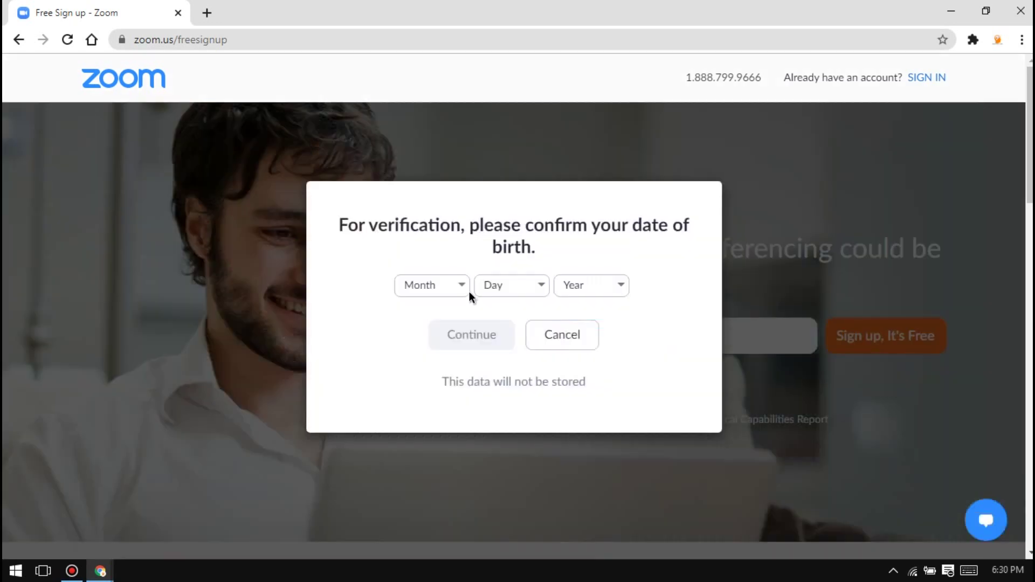
Set the birth date to May 6, 1984 and continue
click(465, 291)
click(418, 412)
click(511, 289)
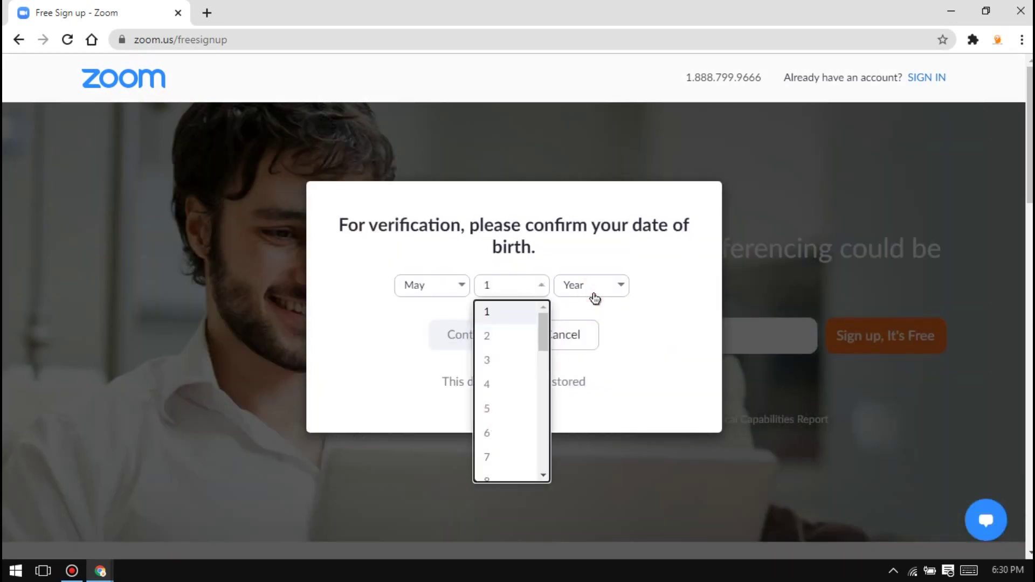
click(595, 298)
scroll(596, 423, down, 12)
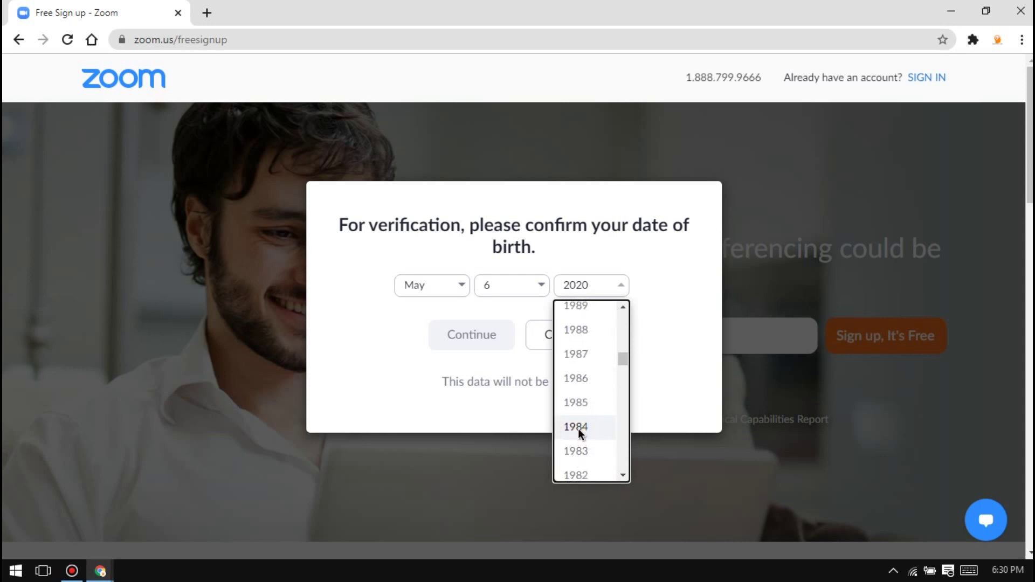
click(580, 428)
click(479, 342)
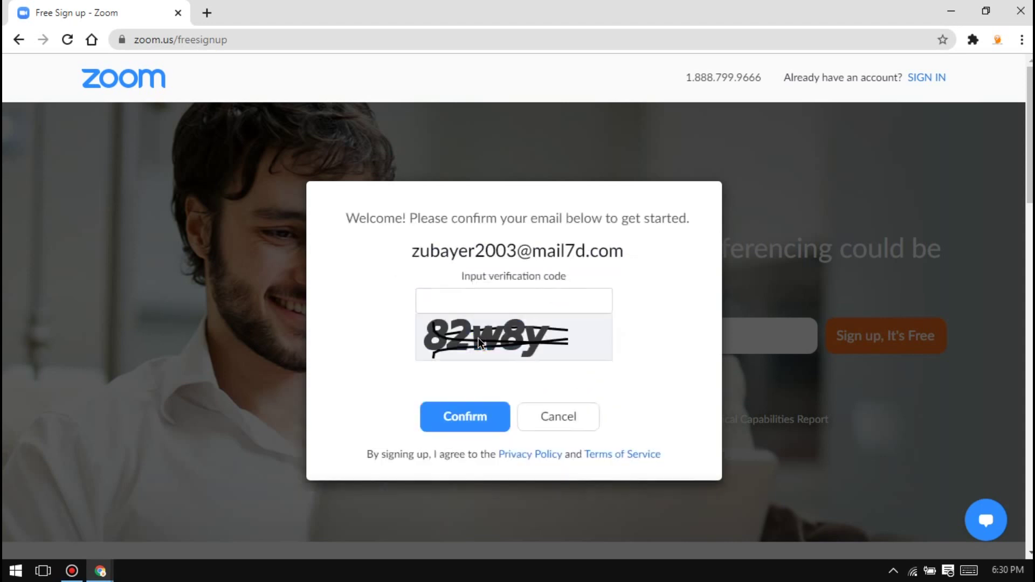
click(500, 306)
text(82w8y)
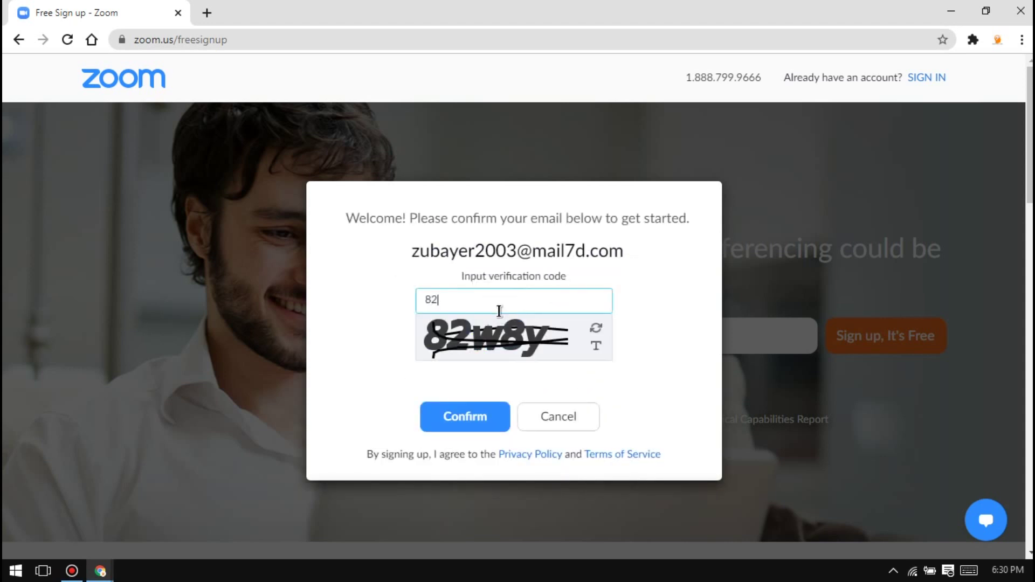
click(456, 425)
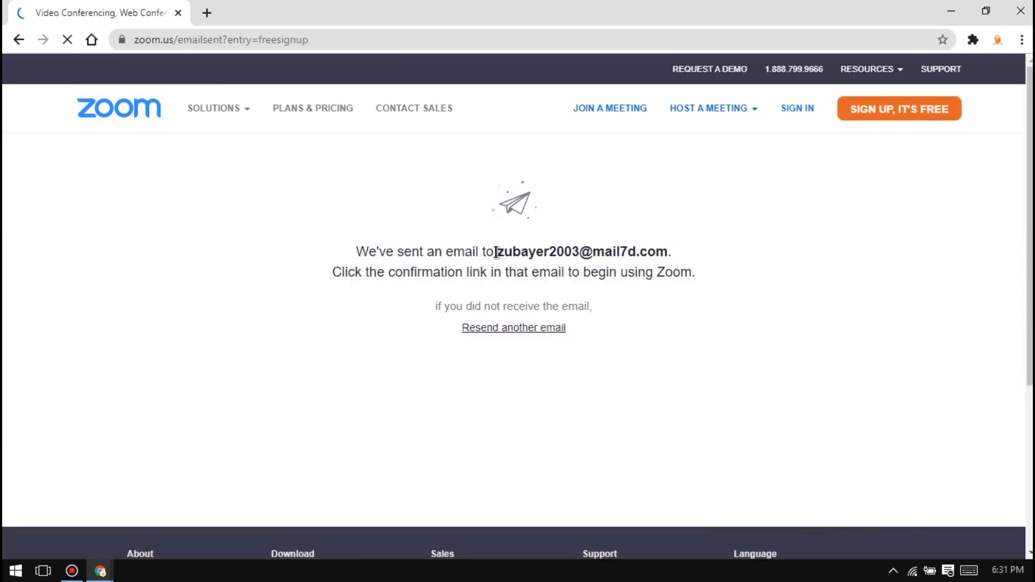
mouse_move(100, 571)
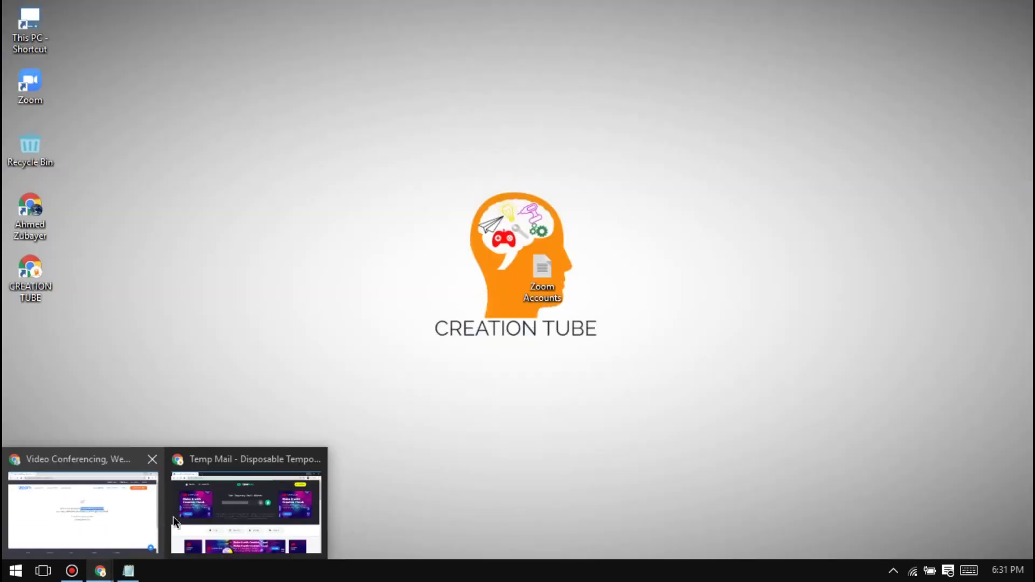
click(304, 495)
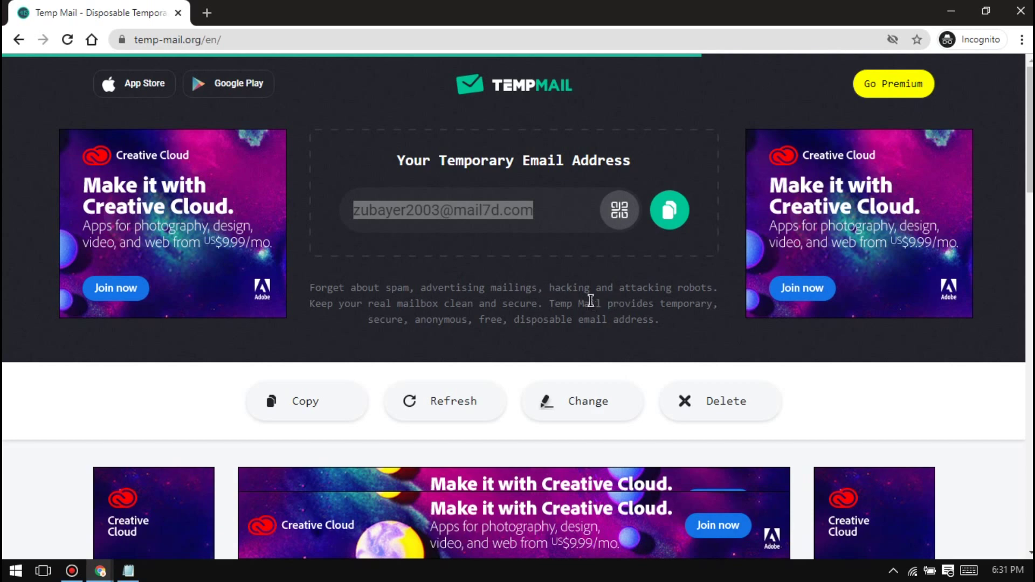
Open the 'Please activate your Zoom account' email and scroll to its Activate Account link
scroll(591, 297, down, 5)
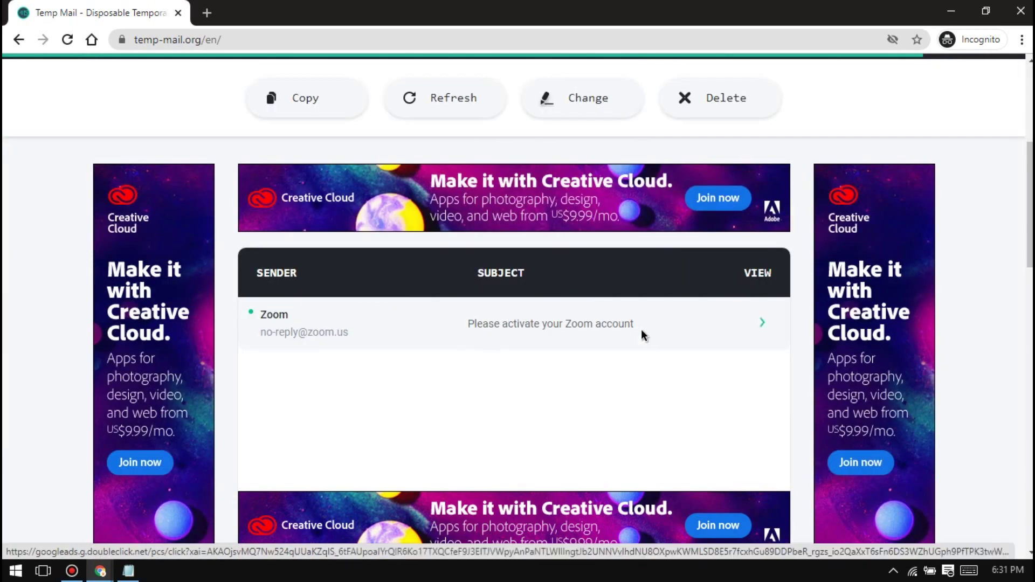
click(557, 328)
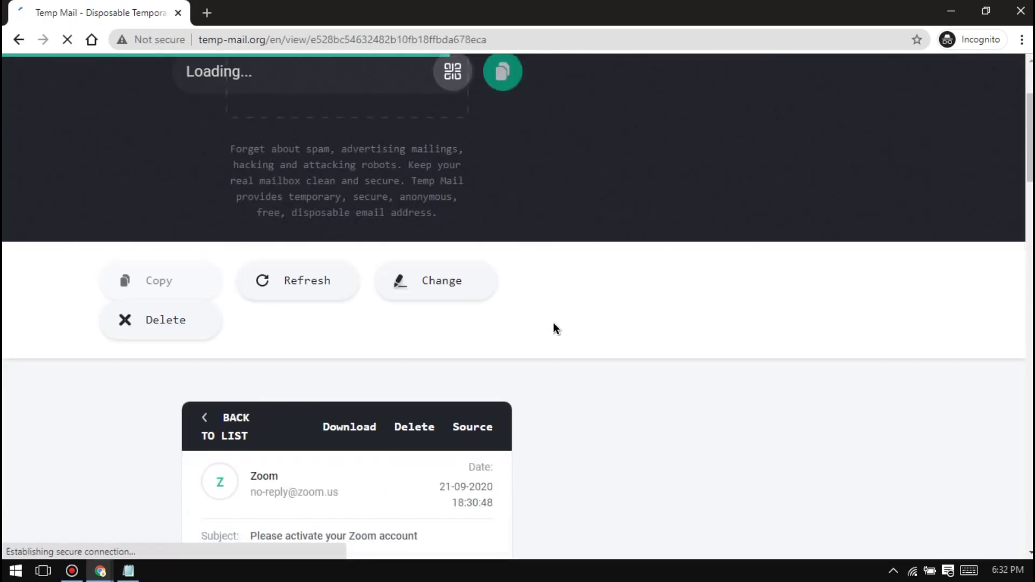
scroll(553, 322, down, 3)
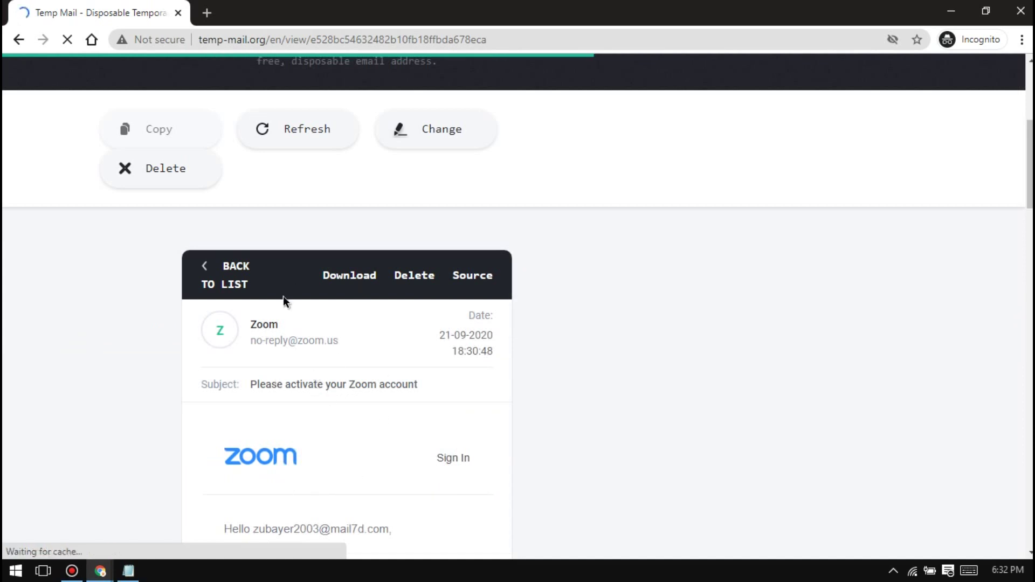
scroll(432, 385, down, 2)
scroll(447, 390, down, 6)
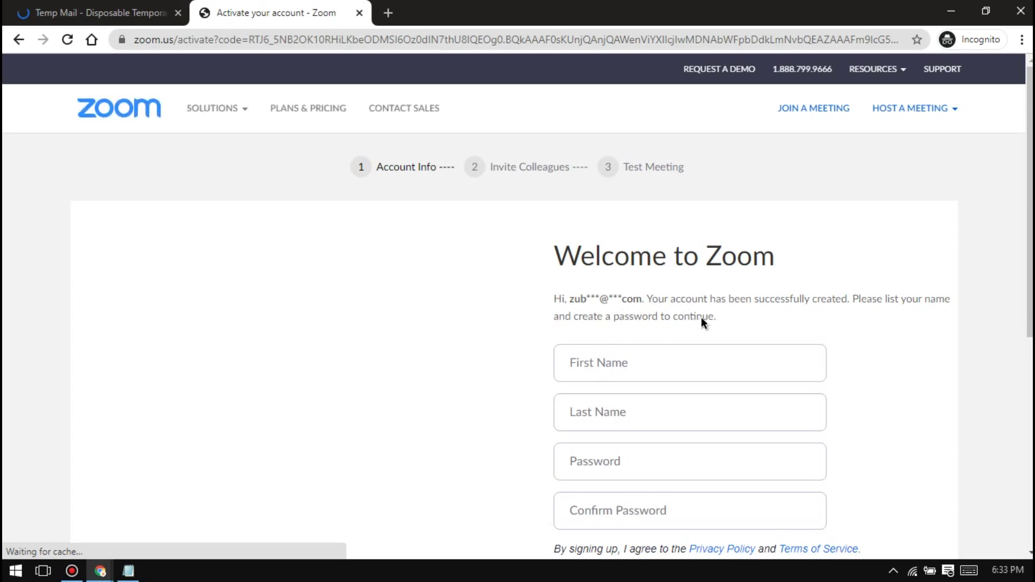
Enter the holder's first and last name, set and confirm a password, and continue
scroll(700, 316, down, 3)
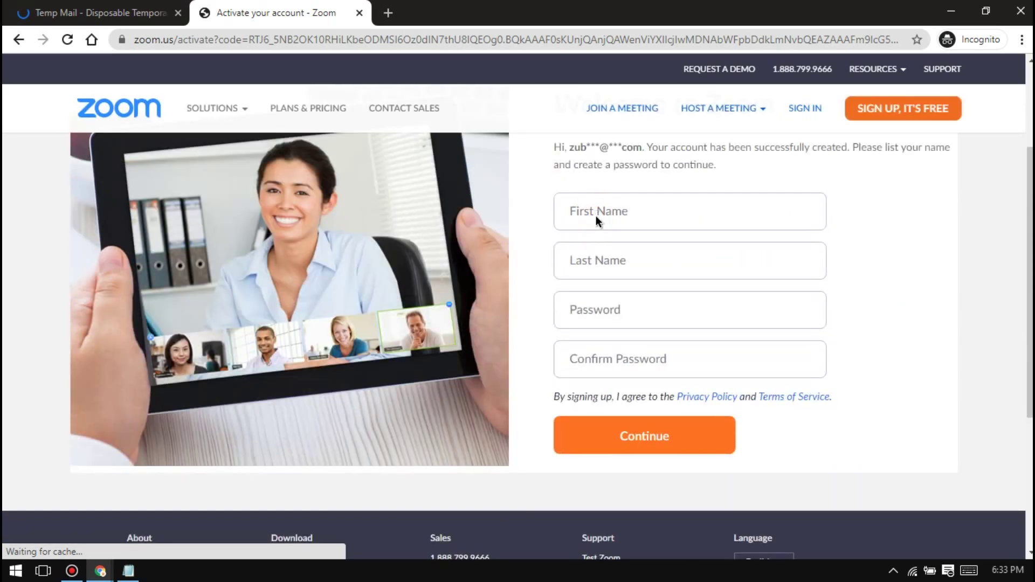
click(597, 211)
key(Tab)
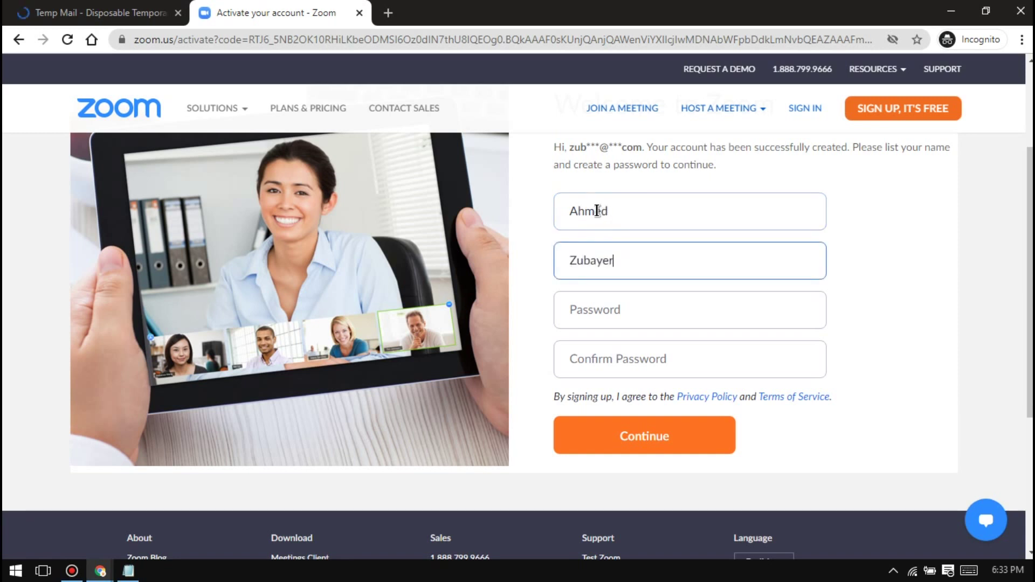
key(Tab)
text(••••••••••)
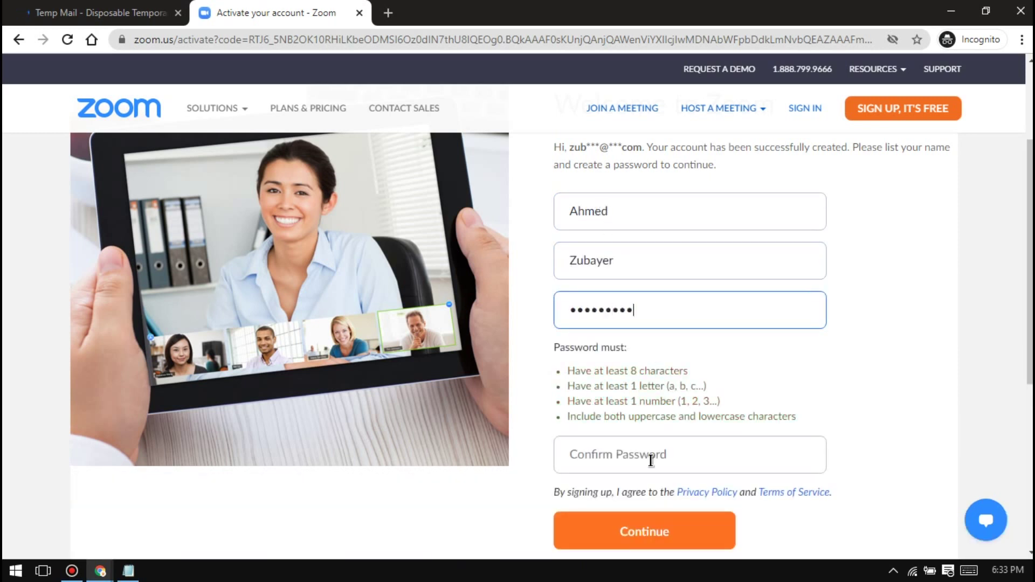
click(651, 454)
text(•••••••••)
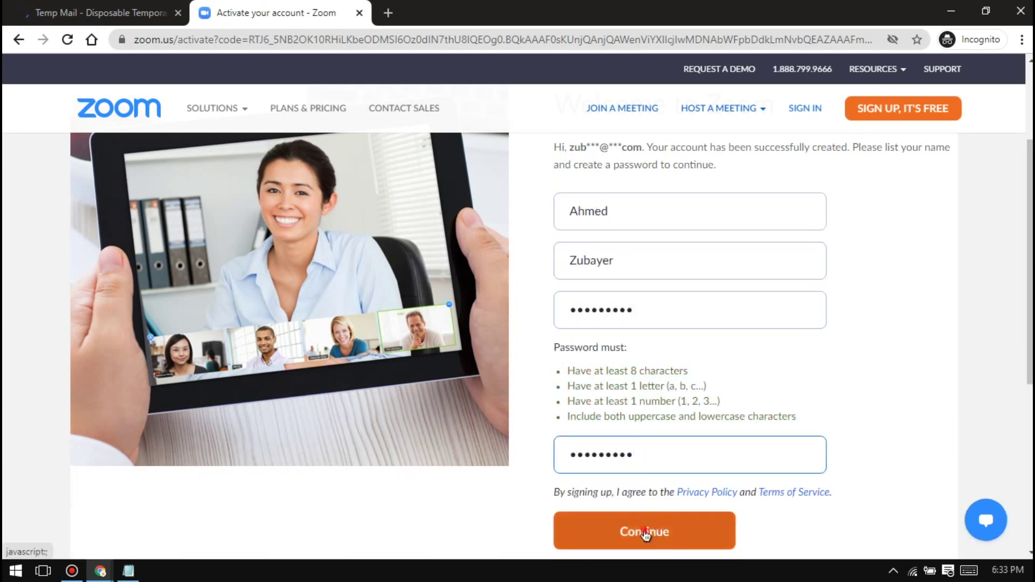
click(645, 531)
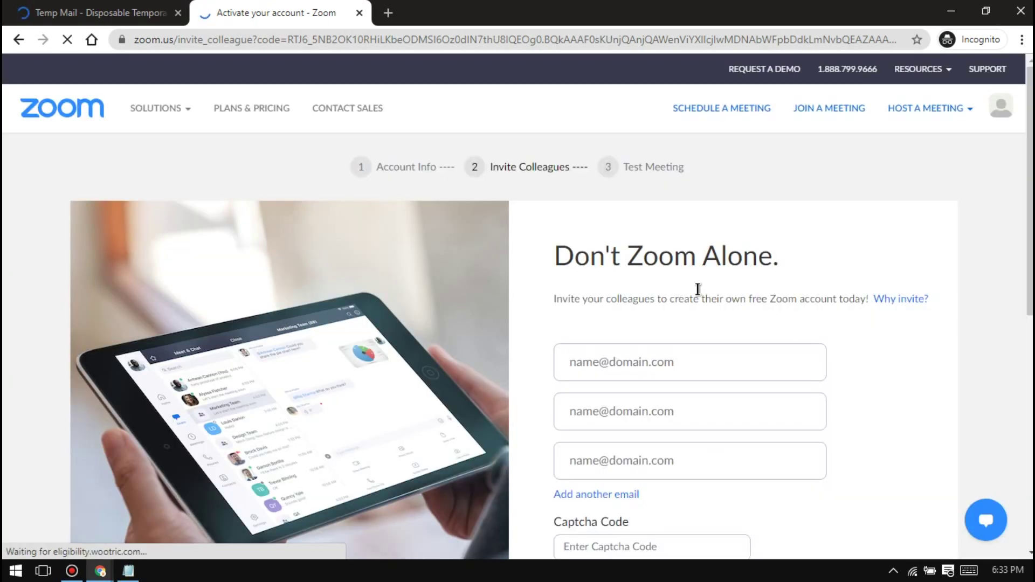
Close the Zoom activation page and delete the temporary address in Temp Mail
scroll(617, 279, down, 3)
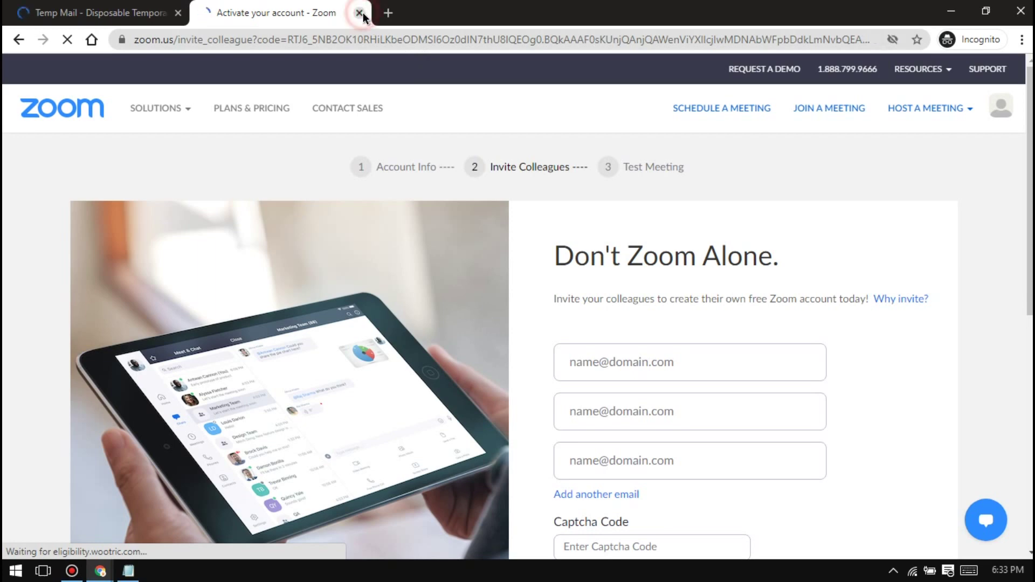
click(360, 13)
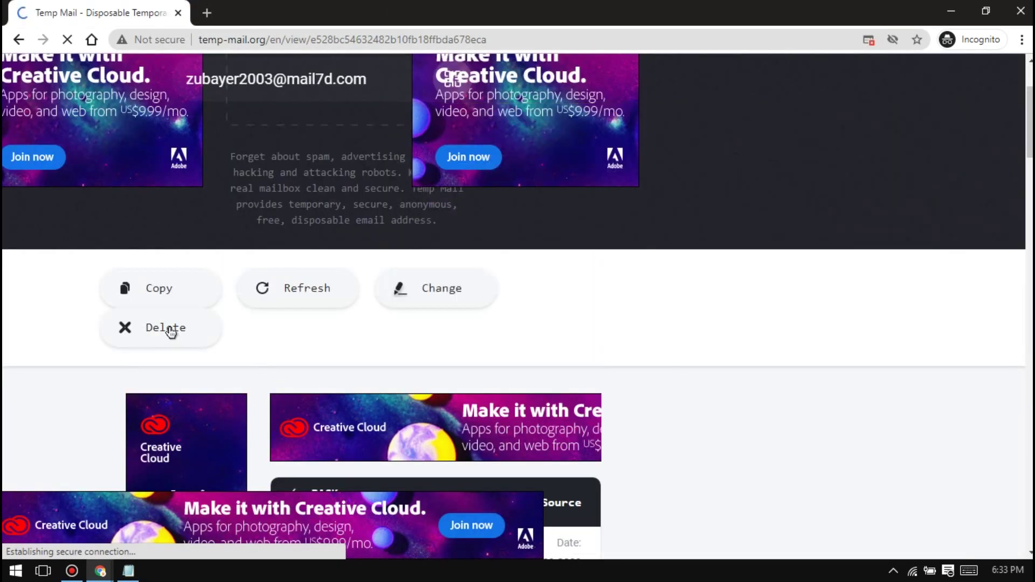
click(170, 331)
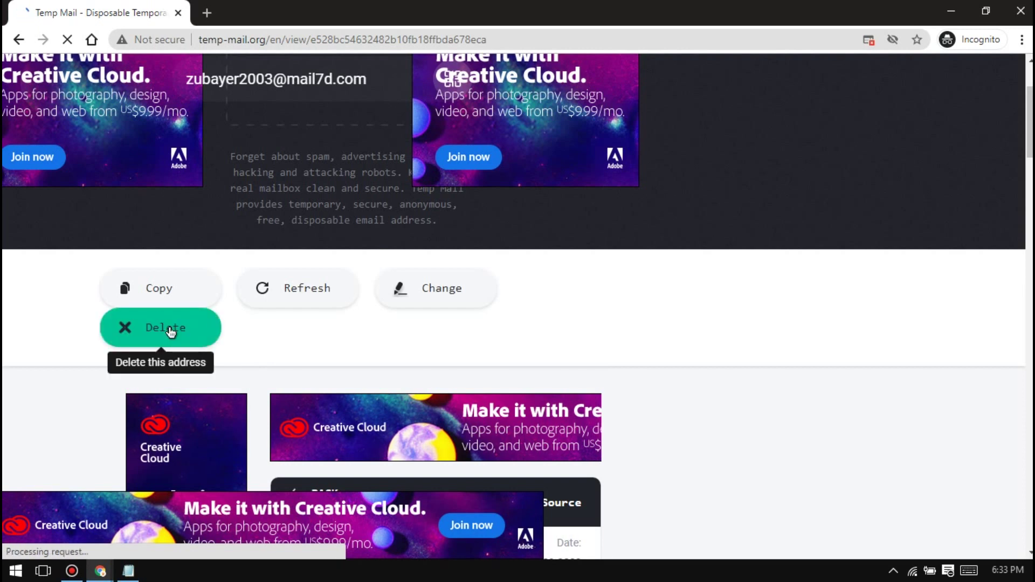
click(165, 340)
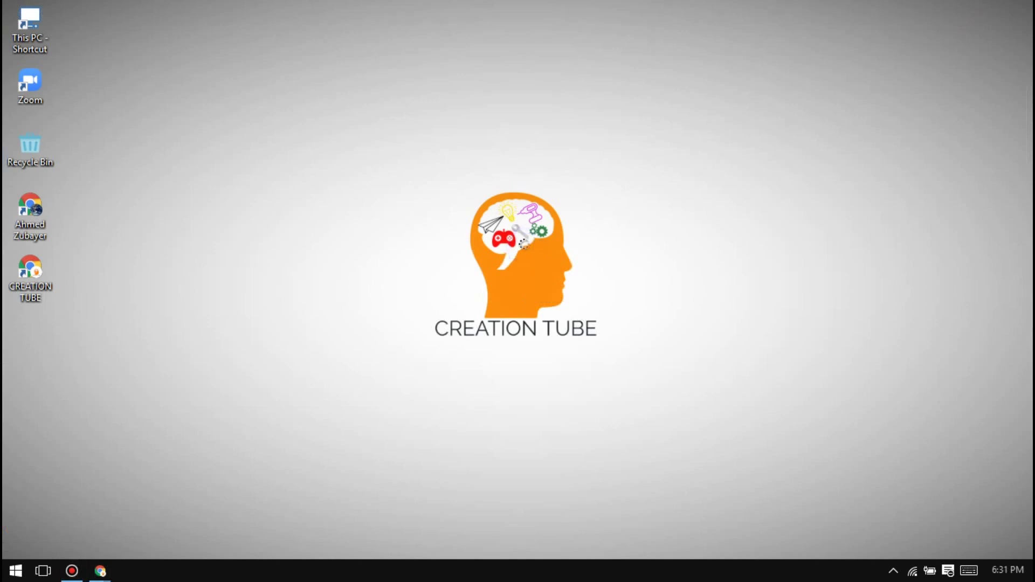
Create a new text document on the desktop named 'Zoom Accounts'
right_click(526, 246)
mouse_move(625, 442)
click(722, 404)
text(Zoom)
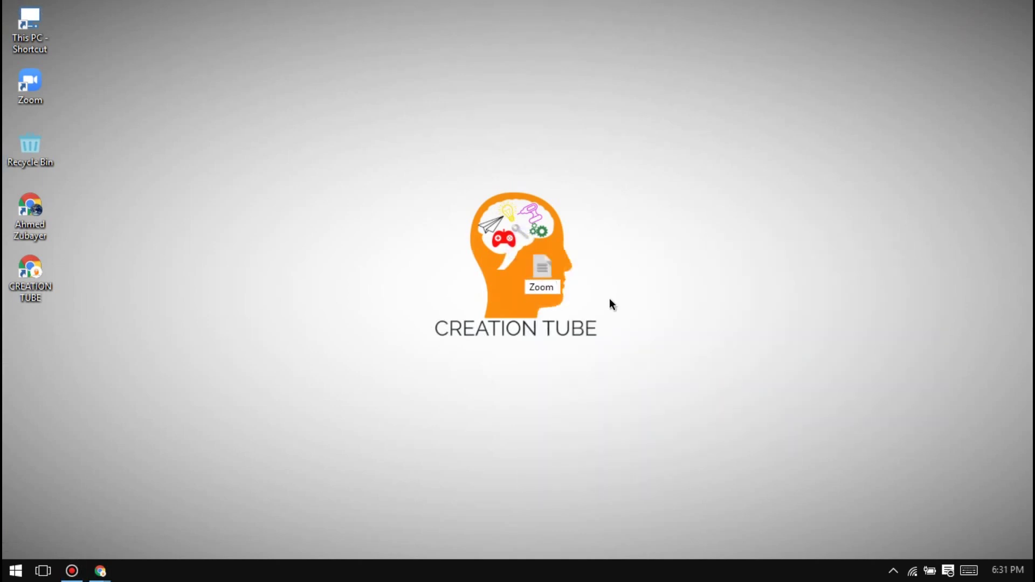
text( Accounts)
Write the account's email after 'Email:' and password after 'Pass:', then minimize Notepad
double_click(543, 275)
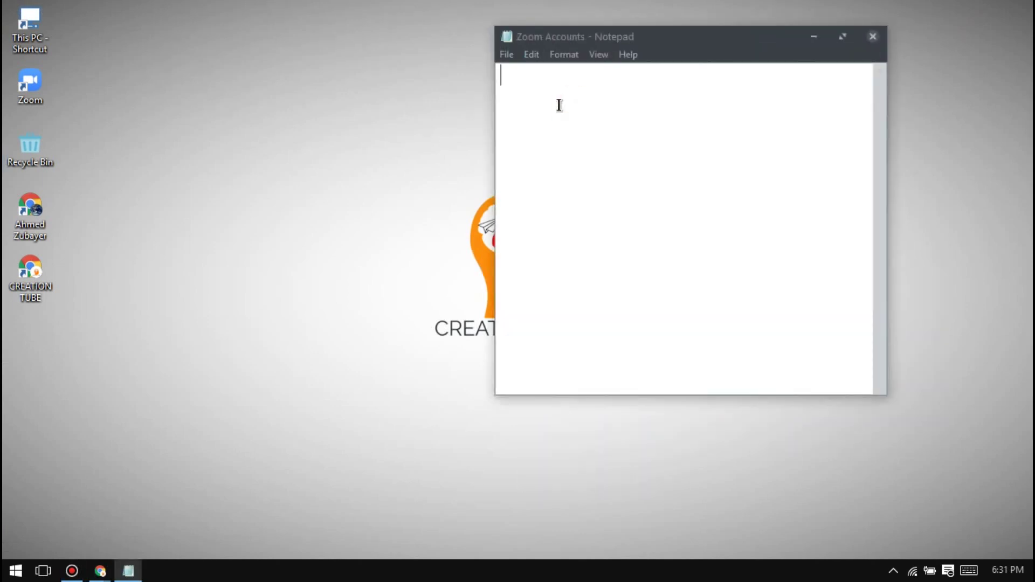
text(Email:)
key(ctrl+v)
key(Return)
text(Pass:)
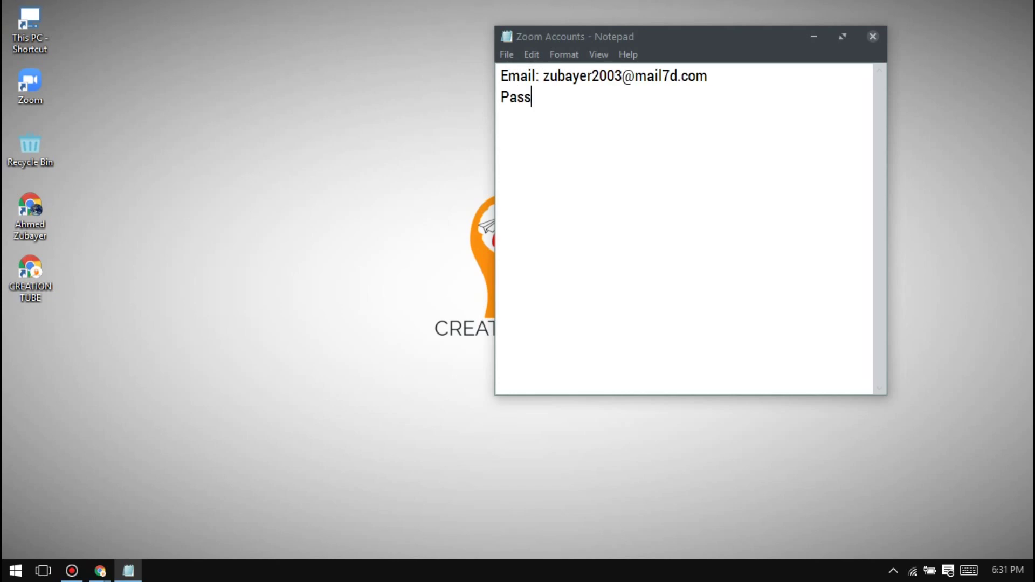
text(******)
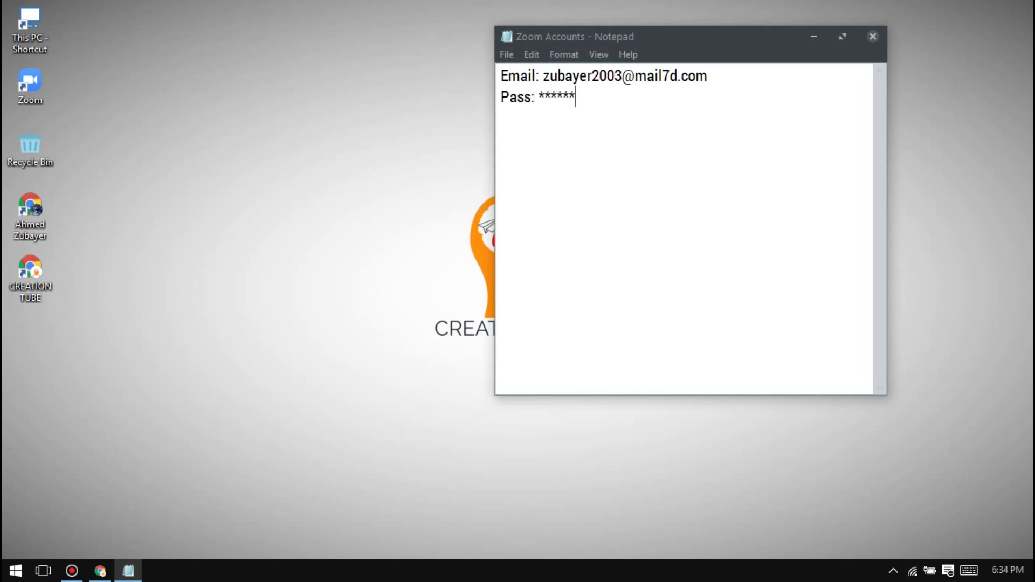
text(********)
click(814, 37)
Launch the Zoom app, go to sign-in, and select the saved email in Zoom Accounts notes
double_click(27, 81)
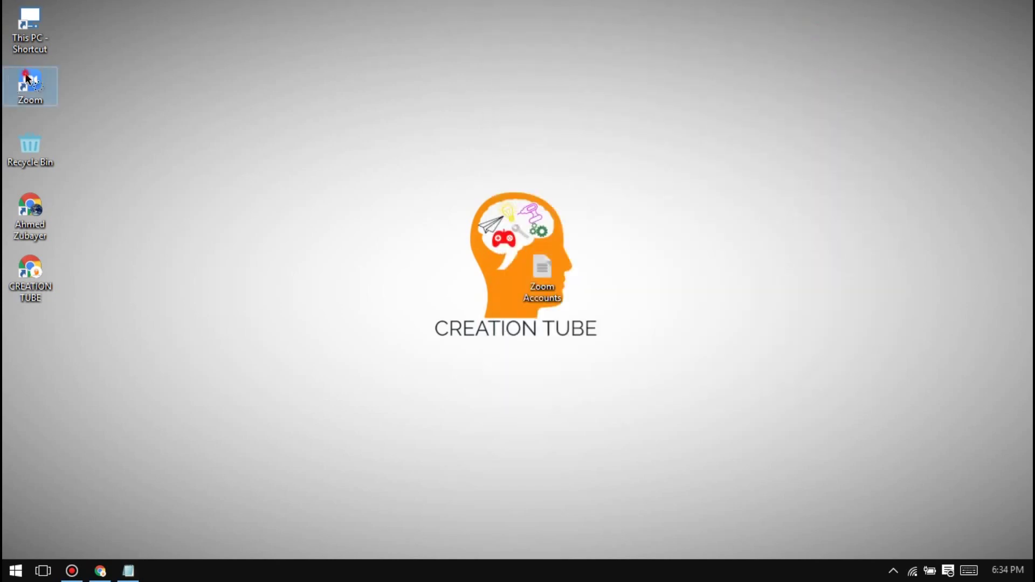
click(522, 308)
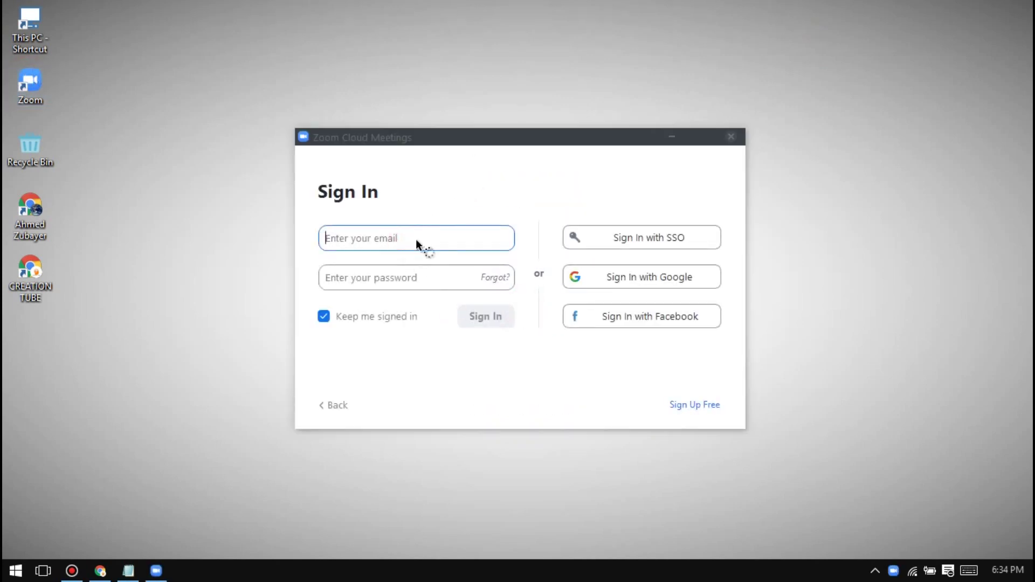
mouse_move(128, 571)
click(138, 536)
drag(709, 76, 539, 78)
key(ctrl+c)
Sign in to Zoom with the new account's email and password
click(405, 237)
key(ctrl+v)
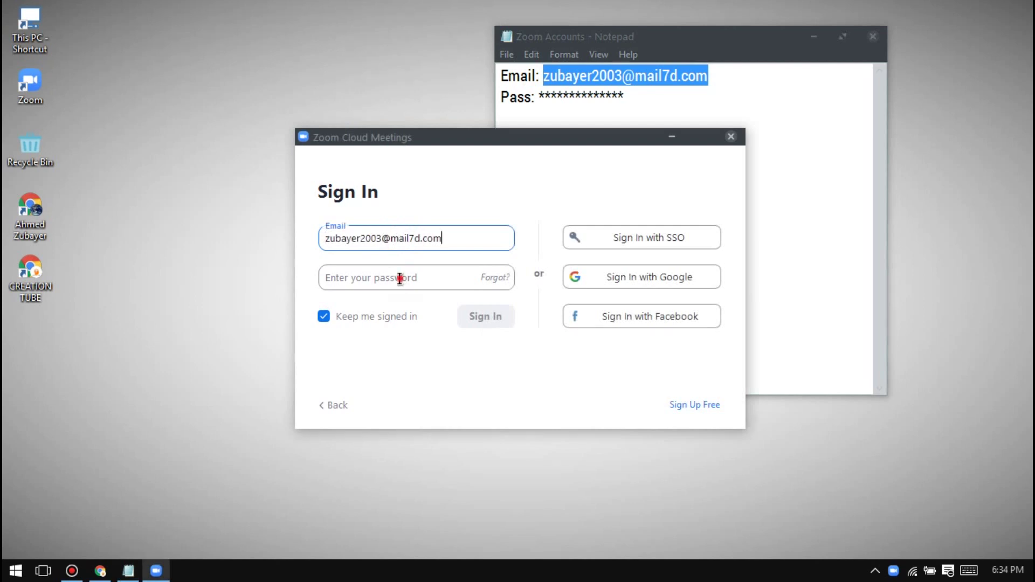
click(418, 278)
text(**********)
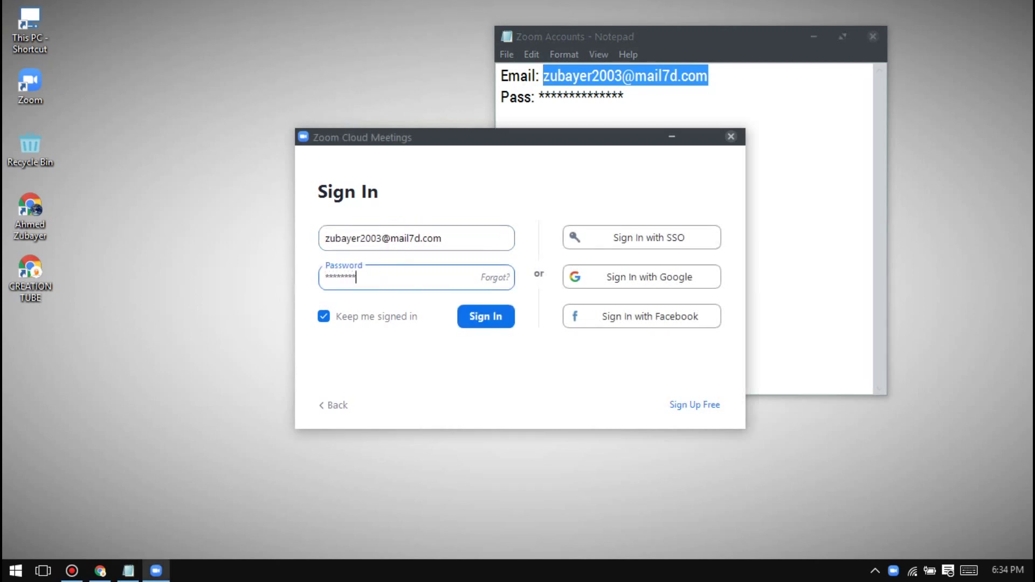
click(499, 319)
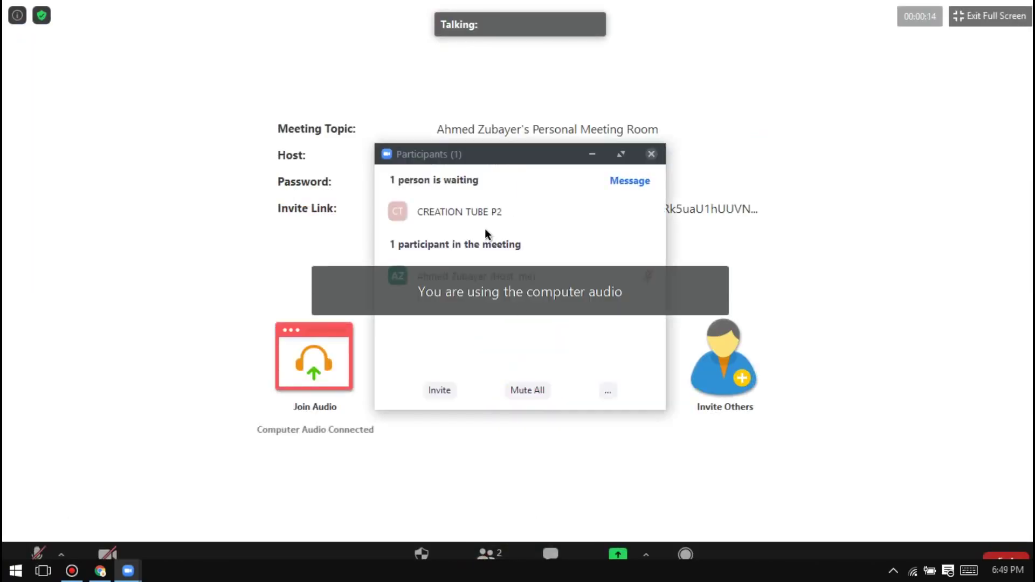
Admit all waiting participants, rename yourself to 'CREATION TUBE Host', and share the desktop
click(636, 236)
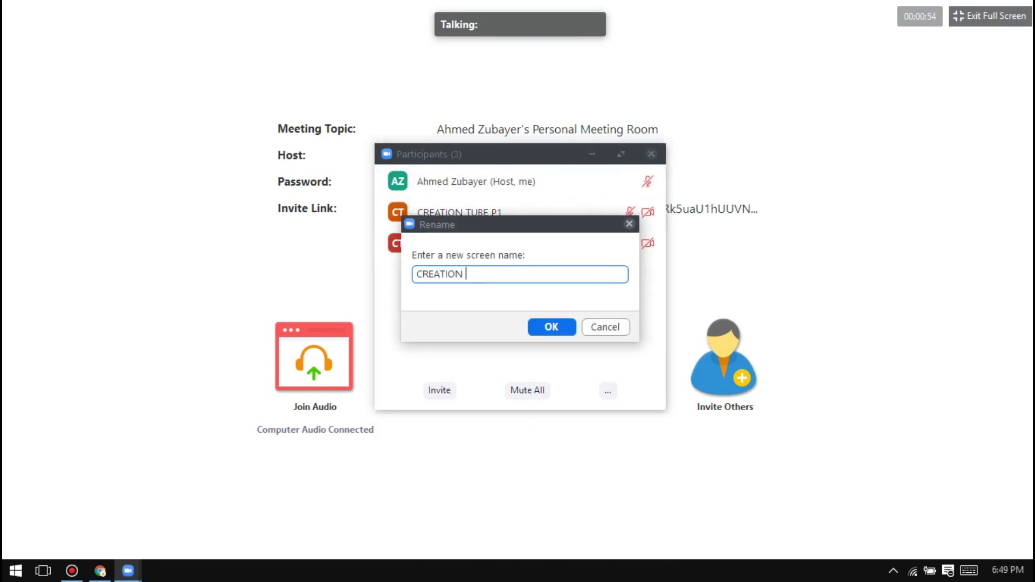
text(TUBE Host)
click(552, 327)
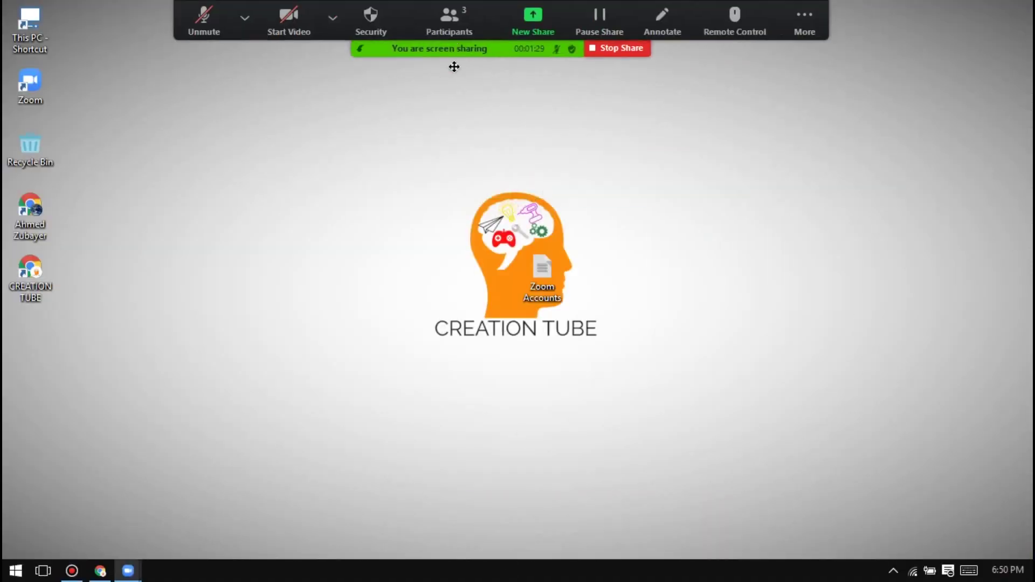
click(451, 17)
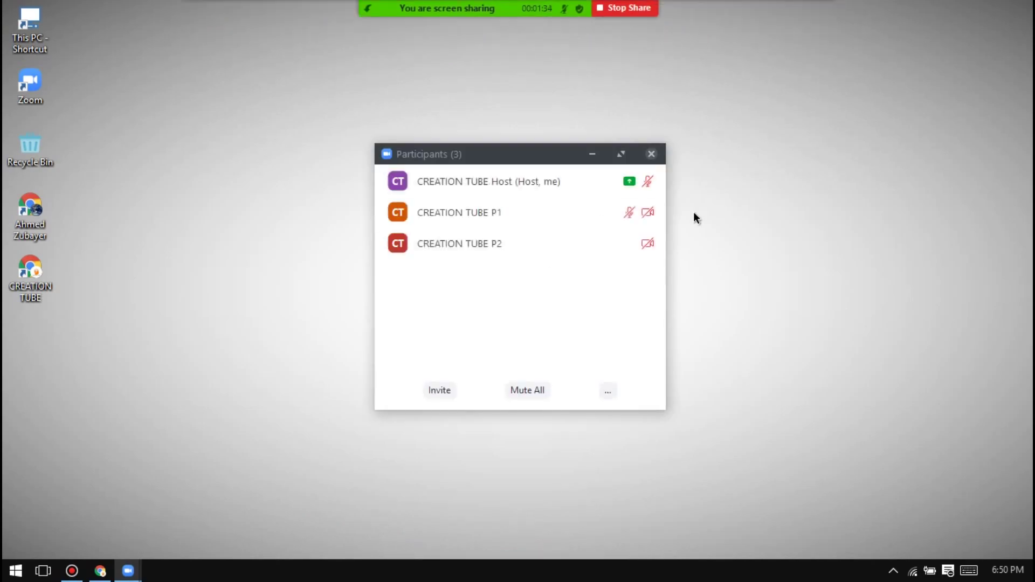